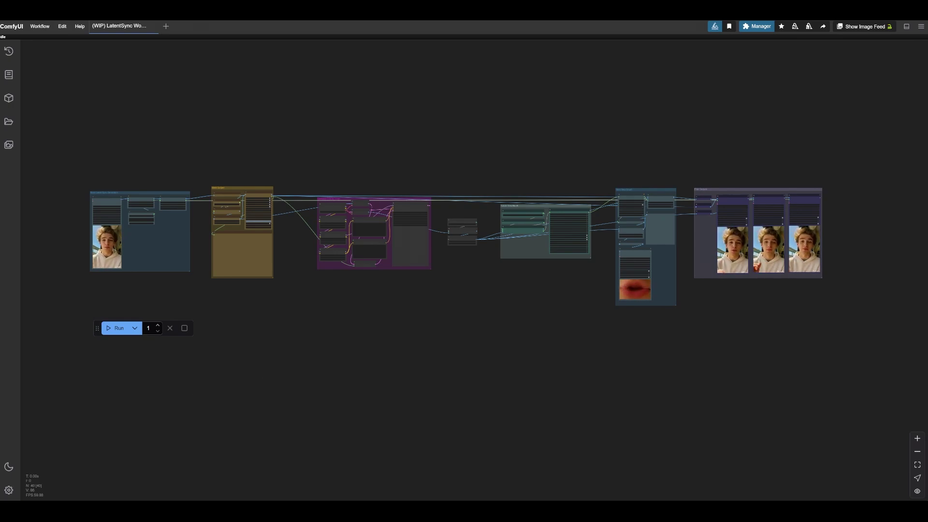
Step: Zoom in on the Base Latent Sync Generation group of the LatentSync workflow
{"action": "scroll", "coordinate": [300, 333], "scroll_direction": "up", "scroll_amount": 10}
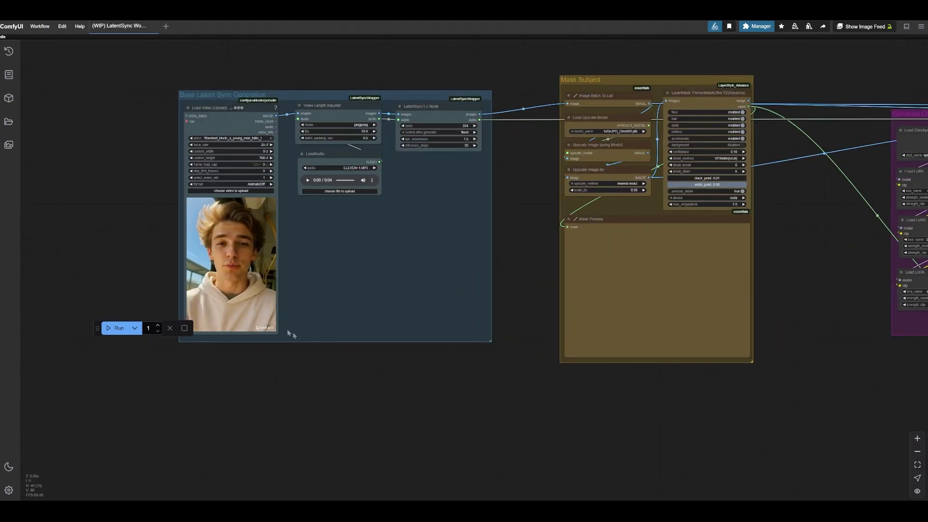
{"action": "left_click_drag", "start_coordinate": [417, 352], "coordinate": [428, 380]}
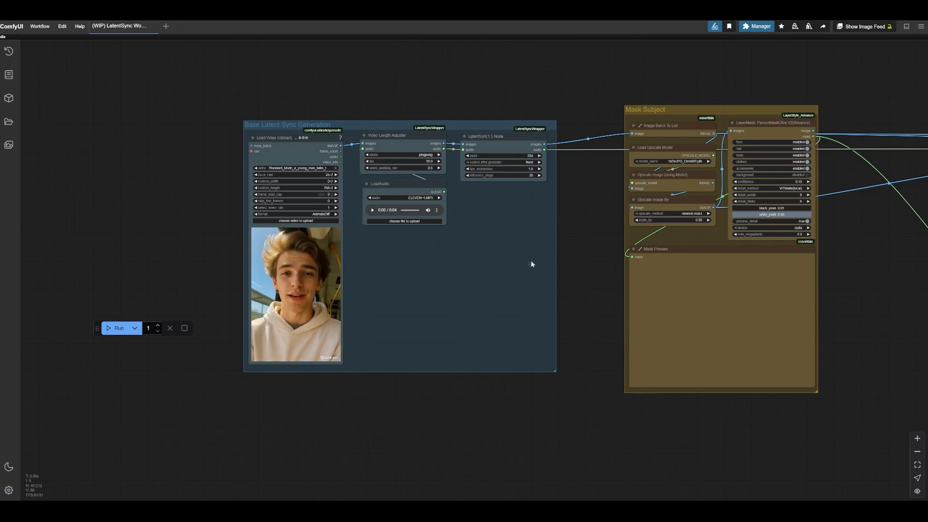
{"action": "scroll", "coordinate": [534, 263], "scroll_direction": "right", "scroll_amount": 2}
{"action": "scroll", "coordinate": [780, 266], "scroll_direction": "right", "scroll_amount": 3}
{"action": "scroll", "coordinate": [388, 237], "scroll_direction": "left", "scroll_amount": 3}
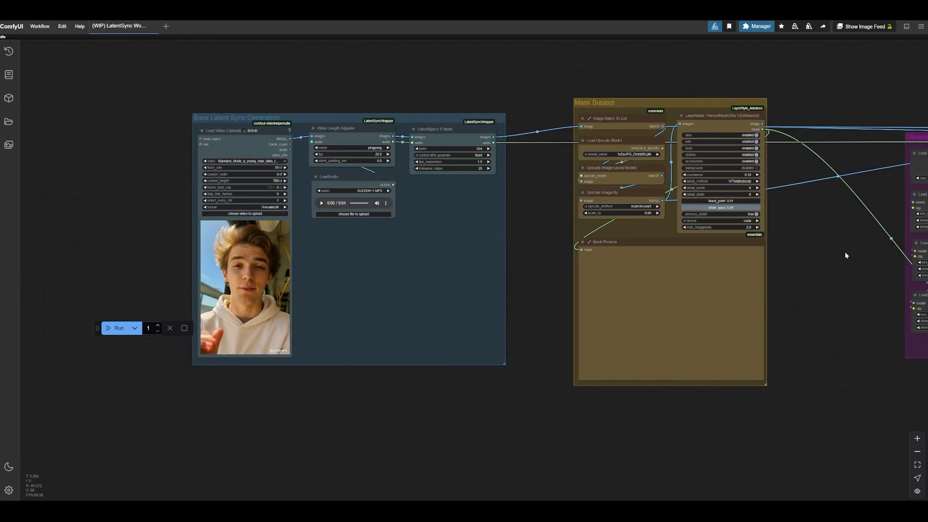
{"action": "scroll", "coordinate": [839, 253], "scroll_direction": "right", "scroll_amount": 3}
{"action": "scroll", "coordinate": [524, 232], "scroll_direction": "left", "scroll_amount": 3}
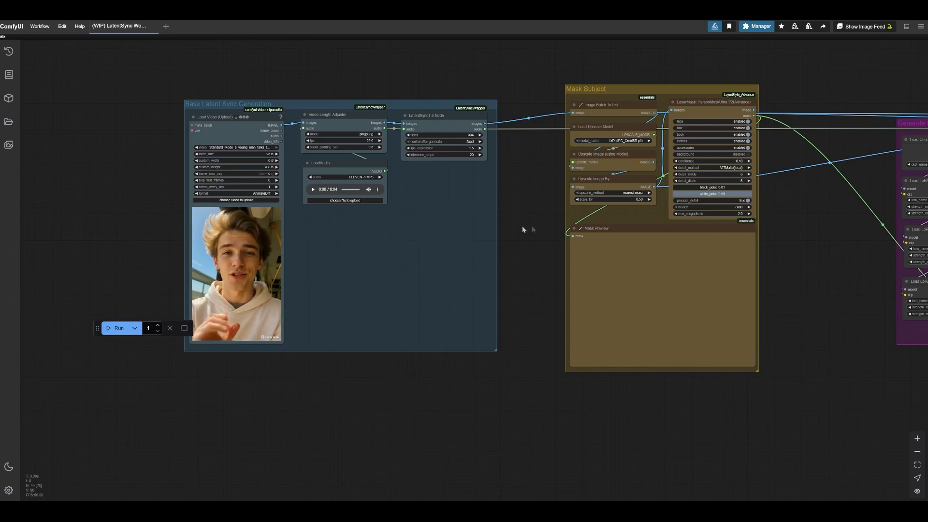
{"action": "scroll", "coordinate": [448, 230], "scroll_direction": "left", "scroll_amount": 3}
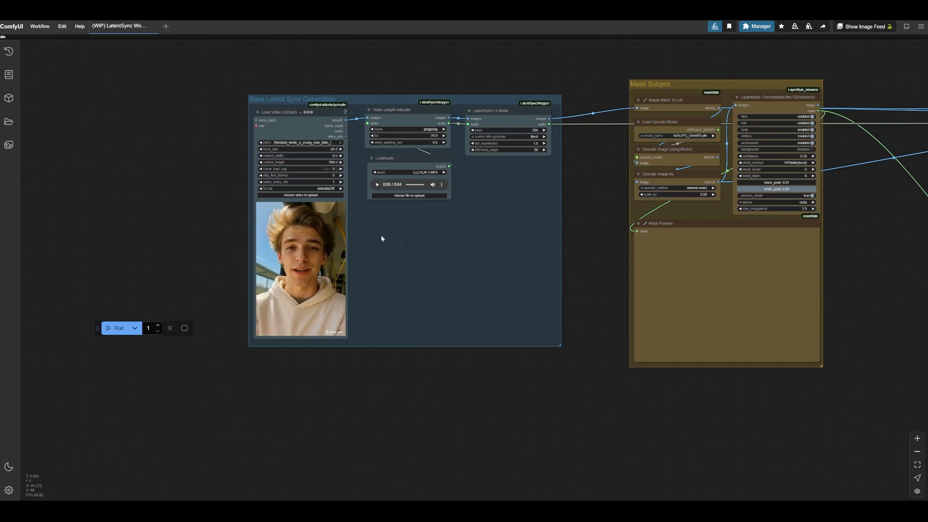
{"action": "scroll", "coordinate": [435, 208], "scroll_direction": "up", "scroll_amount": 5}
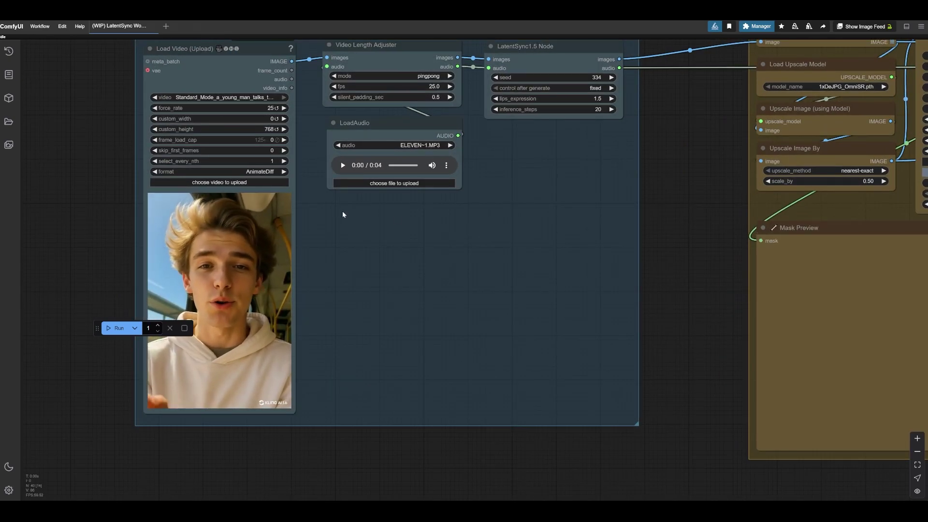
{"action": "left_click_drag", "start_coordinate": [342, 210], "coordinate": [365, 253]}
Step: Play the 4-second ELEVEN~1.MP3 driving audio in the LoadAudio node
{"action": "scroll", "coordinate": [368, 261], "scroll_direction": "up", "scroll_amount": 2}
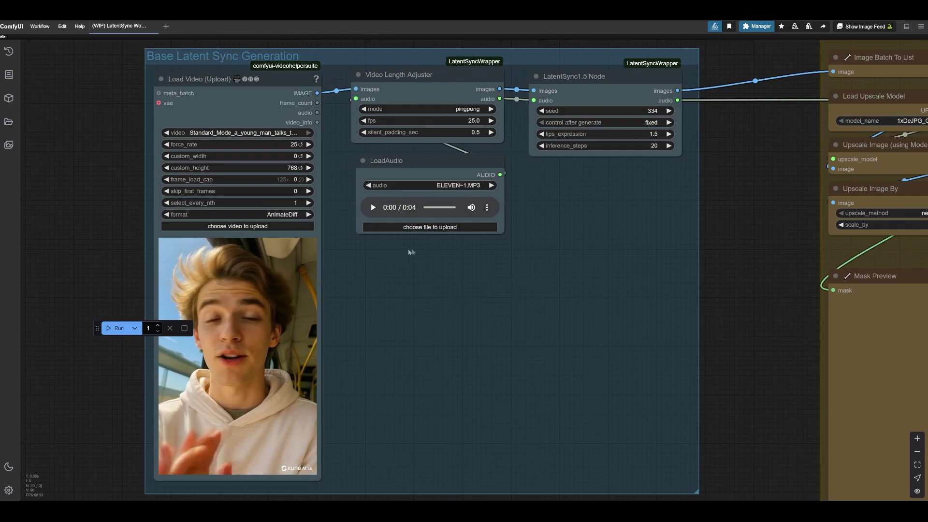
{"action": "left_click_drag", "start_coordinate": [451, 240], "coordinate": [453, 236]}
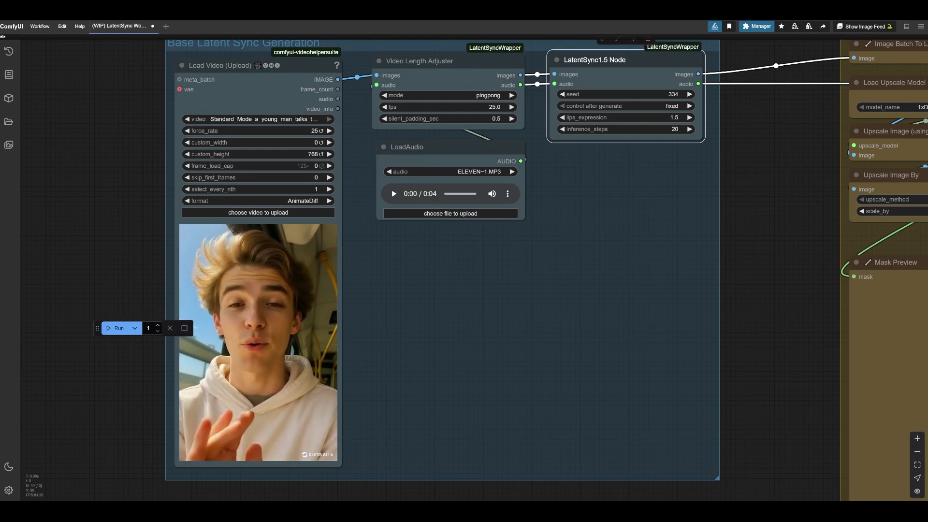
{"action": "left_click", "coordinate": [394, 194]}
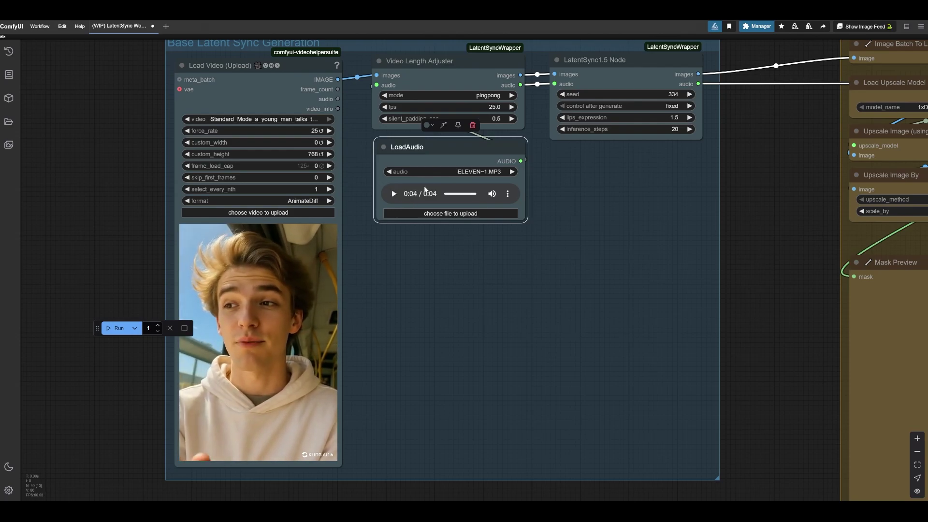
Step: Zoom in and centre the input video preview for a closer look
{"action": "scroll", "coordinate": [285, 449], "scroll_direction": "up", "scroll_amount": 1}
{"action": "left_click_drag", "start_coordinate": [266, 437], "coordinate": [404, 387]}
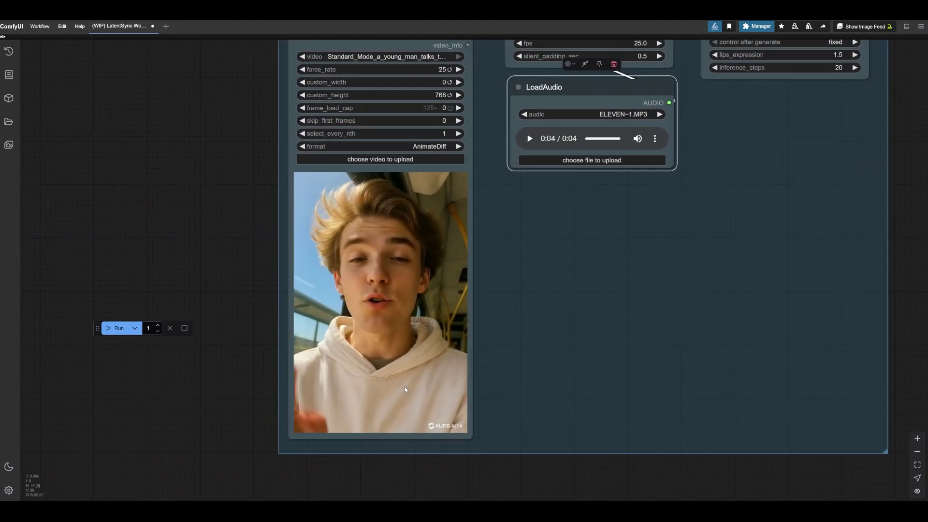
{"action": "scroll", "coordinate": [404, 387], "scroll_direction": "up", "scroll_amount": 4}
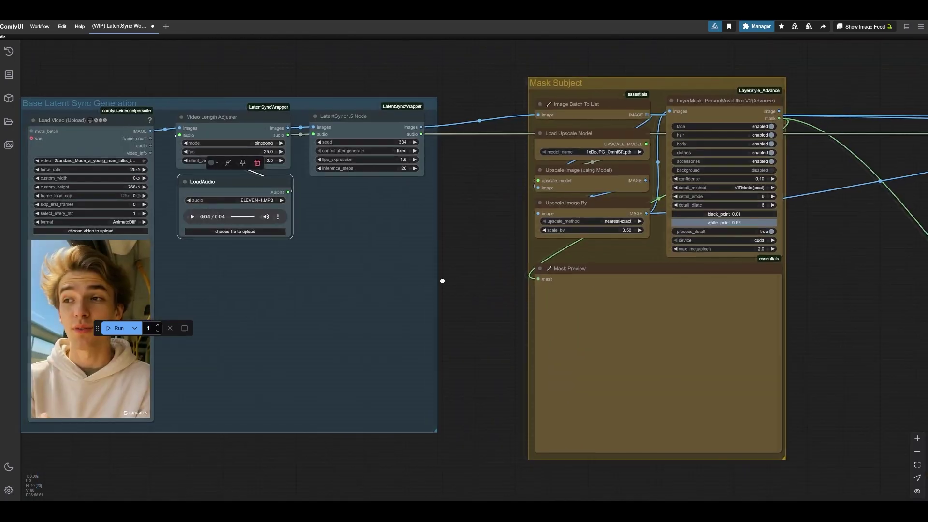
Step: Pan past the Mask Subject group (0.50 scale, PersonMaskUltra V2) toward Generate Overlay Video
{"action": "left_click_drag", "start_coordinate": [530, 189], "coordinate": [468, 178]}
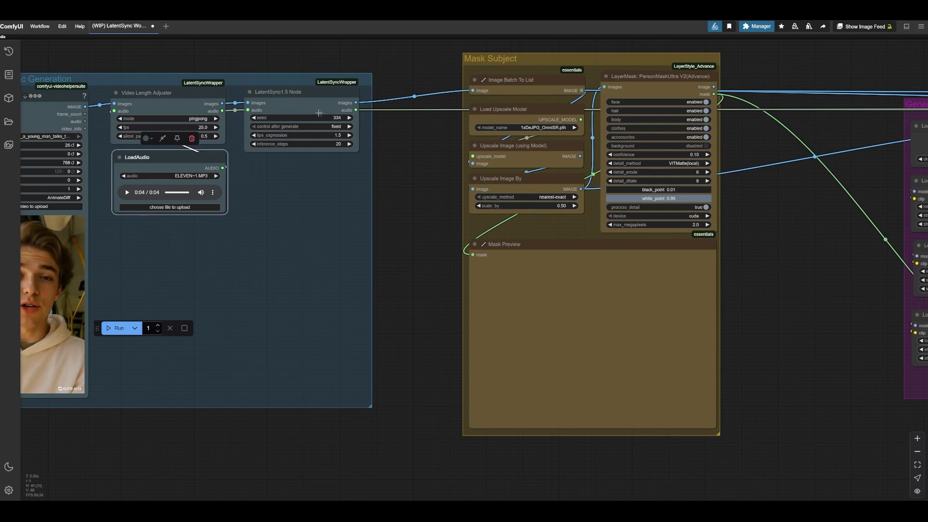
{"action": "left_click_drag", "start_coordinate": [426, 131], "coordinate": [209, 174]}
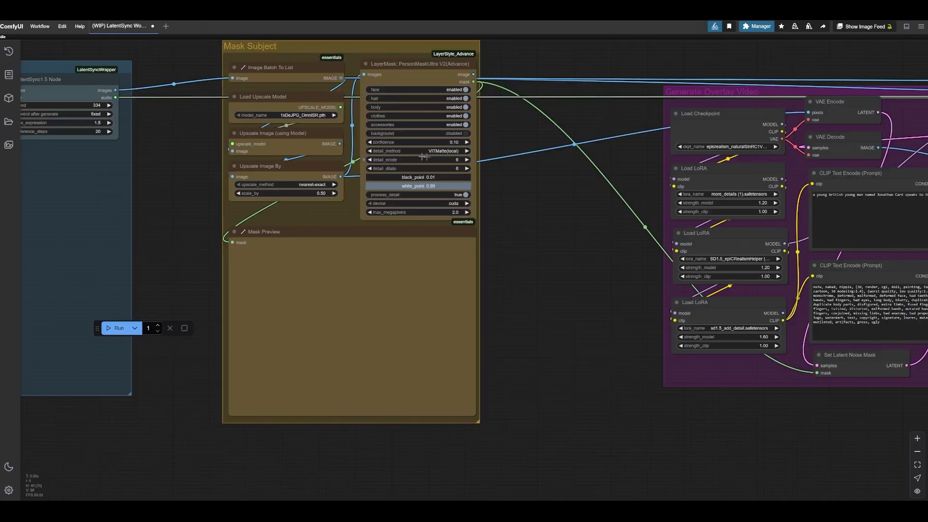
{"action": "left_click_drag", "start_coordinate": [378, 136], "coordinate": [255, 129]}
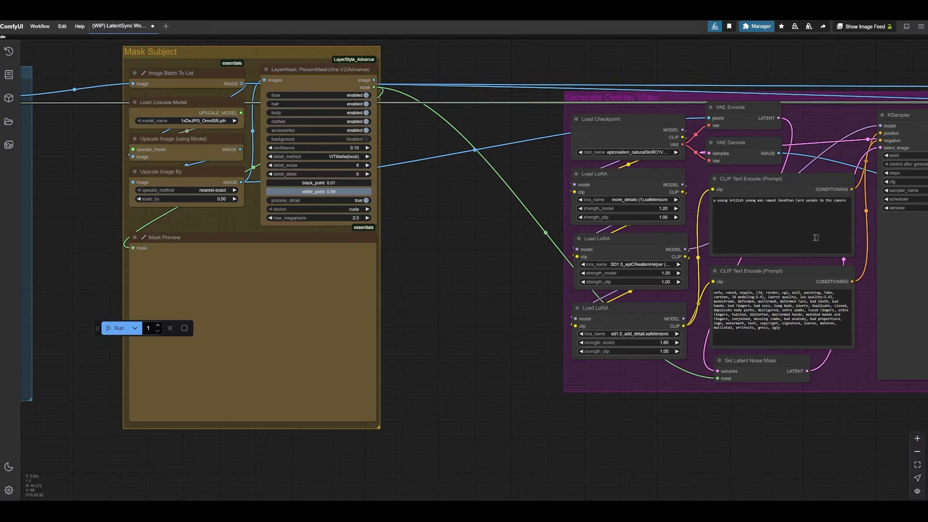
{"action": "scroll", "coordinate": [817, 237], "scroll_direction": "right", "scroll_amount": 2}
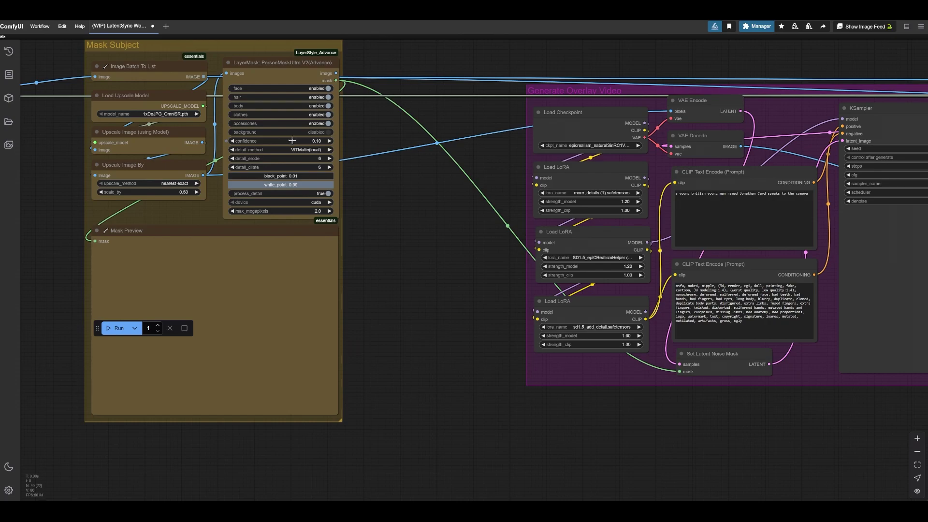
Step: Reveal the KSampler (40 steps, cfg 6.0, denoise 0.05) and the AuraSR 4x upscale
{"action": "scroll", "coordinate": [290, 178], "scroll_direction": "right", "scroll_amount": 1}
{"action": "scroll", "coordinate": [290, 178], "scroll_direction": "down", "scroll_amount": 1}
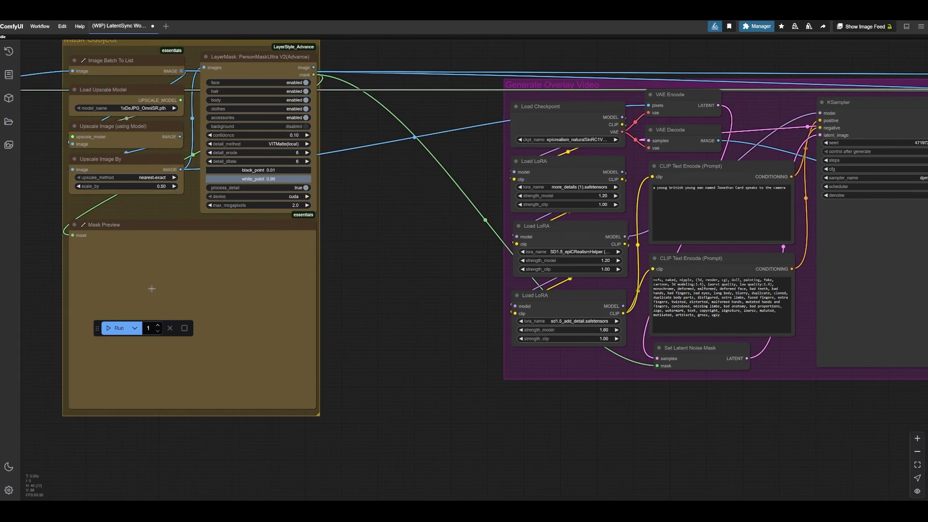
{"action": "scroll", "coordinate": [401, 254], "scroll_direction": "right", "scroll_amount": 6}
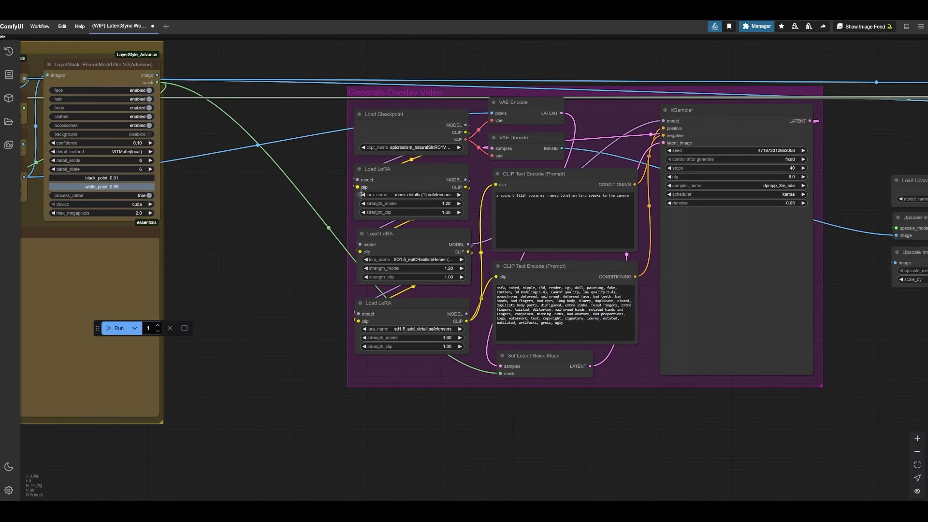
{"action": "scroll", "coordinate": [529, 252], "scroll_direction": "right", "scroll_amount": 5}
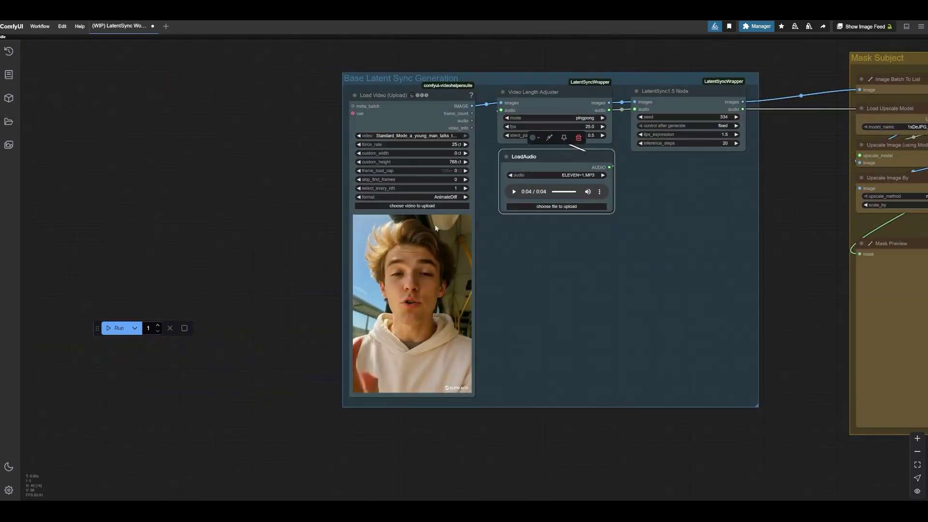
{"action": "scroll", "coordinate": [480, 284], "scroll_direction": "up", "scroll_amount": 4}
{"action": "left_click_drag", "start_coordinate": [480, 284], "coordinate": [557, 230]}
{"action": "scroll", "coordinate": [503, 264], "scroll_direction": "up", "scroll_amount": 5}
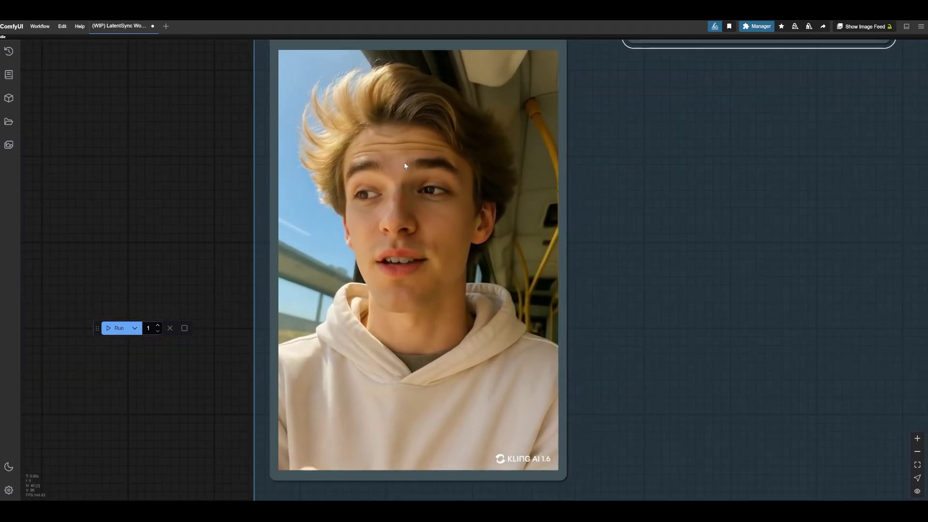
{"action": "scroll", "coordinate": [439, 234], "scroll_direction": "down", "scroll_amount": 3}
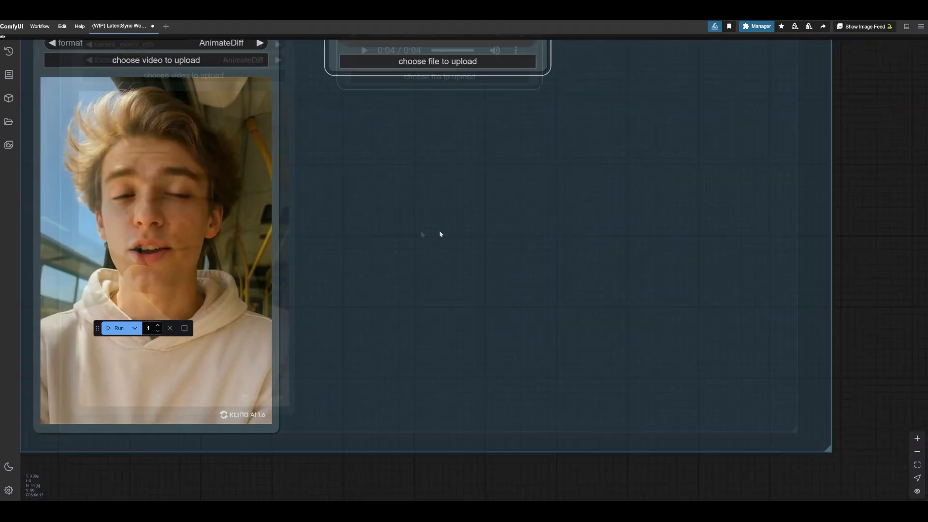
{"action": "scroll", "coordinate": [468, 244], "scroll_direction": "left", "scroll_amount": 3}
{"action": "scroll", "coordinate": [737, 248], "scroll_direction": "right", "scroll_amount": 15}
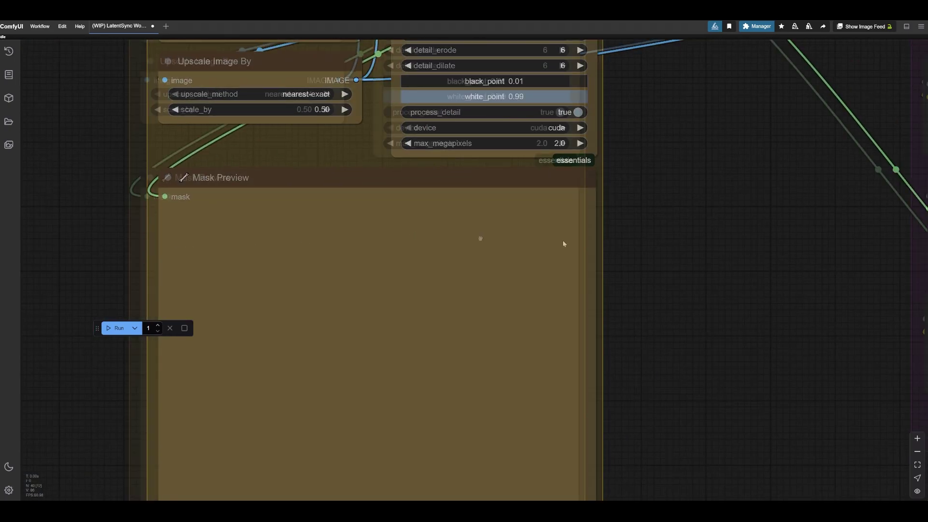
{"action": "scroll", "coordinate": [501, 229], "scroll_direction": "down", "scroll_amount": 3}
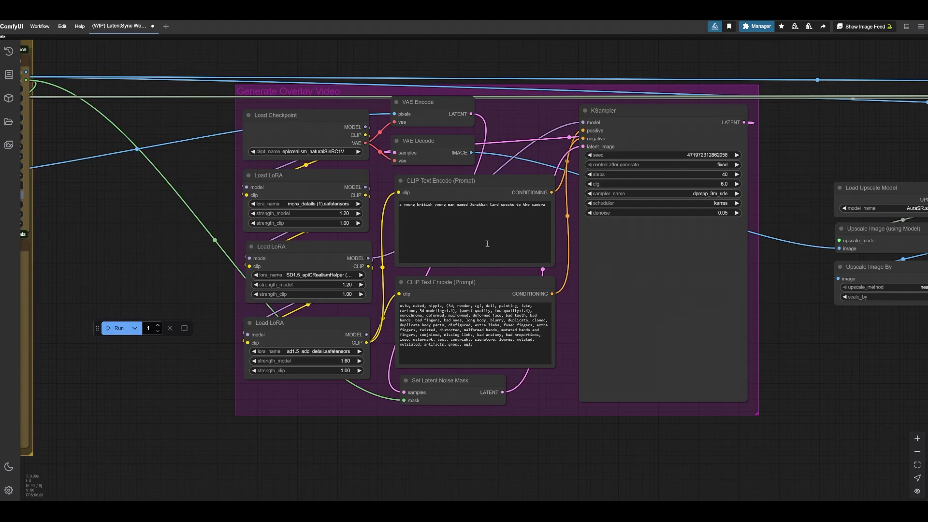
{"action": "left_click_drag", "start_coordinate": [379, 280], "coordinate": [598, 289]}
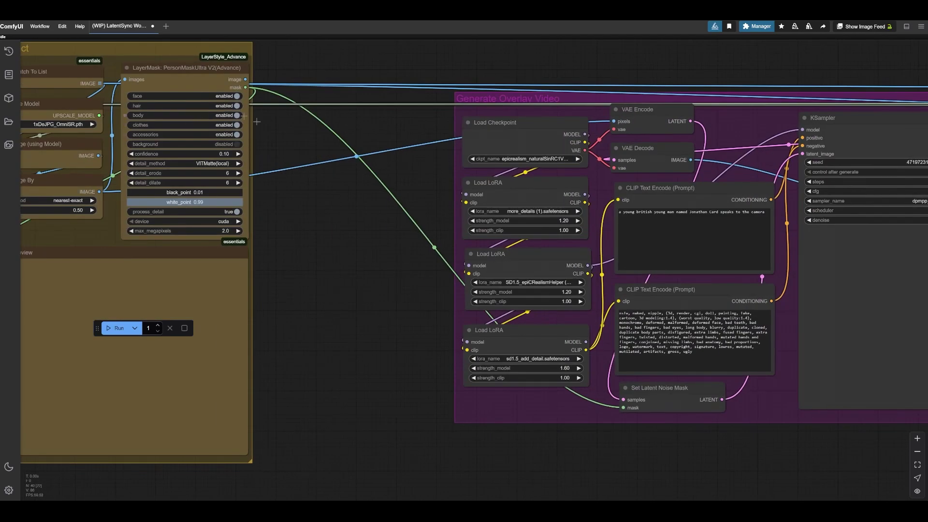
Step: Pan from Generate Overlay Video to the 4x_NMKD-Superscale and Upscale Image By 4.00 nodes
{"action": "left_click_drag", "start_coordinate": [638, 210], "coordinate": [345, 186]}
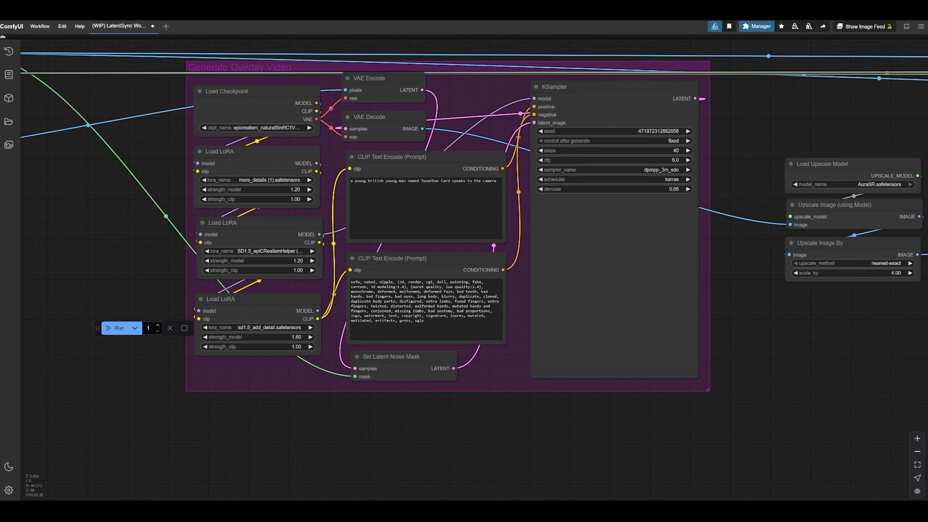
{"action": "scroll", "coordinate": [652, 372], "scroll_direction": "down", "scroll_amount": 1}
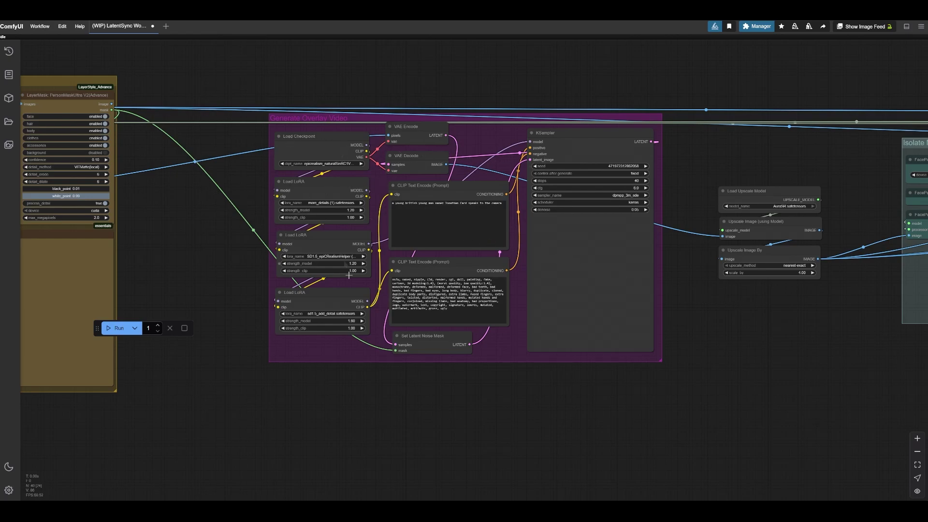
{"action": "scroll", "coordinate": [738, 251], "scroll_direction": "right", "scroll_amount": 2}
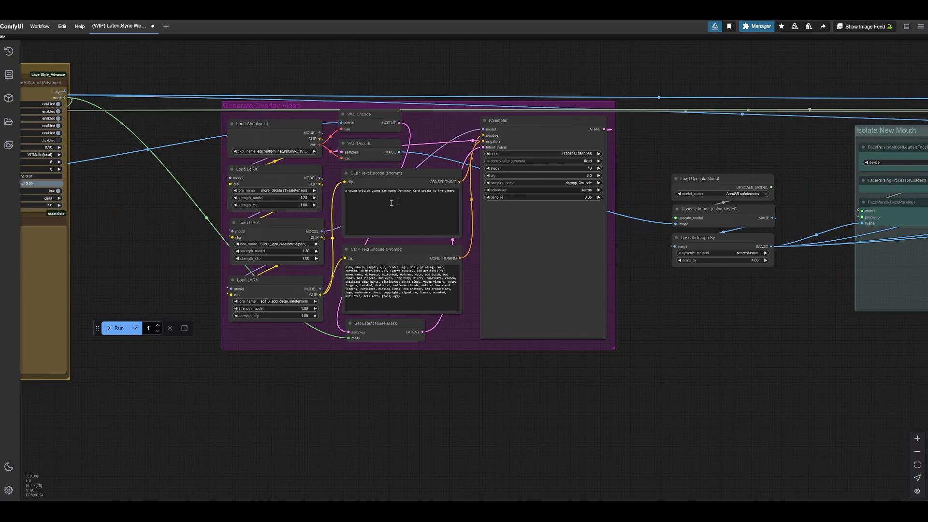
{"action": "scroll", "coordinate": [671, 249], "scroll_direction": "right", "scroll_amount": 8}
{"action": "scroll", "coordinate": [483, 193], "scroll_direction": "left", "scroll_amount": 4}
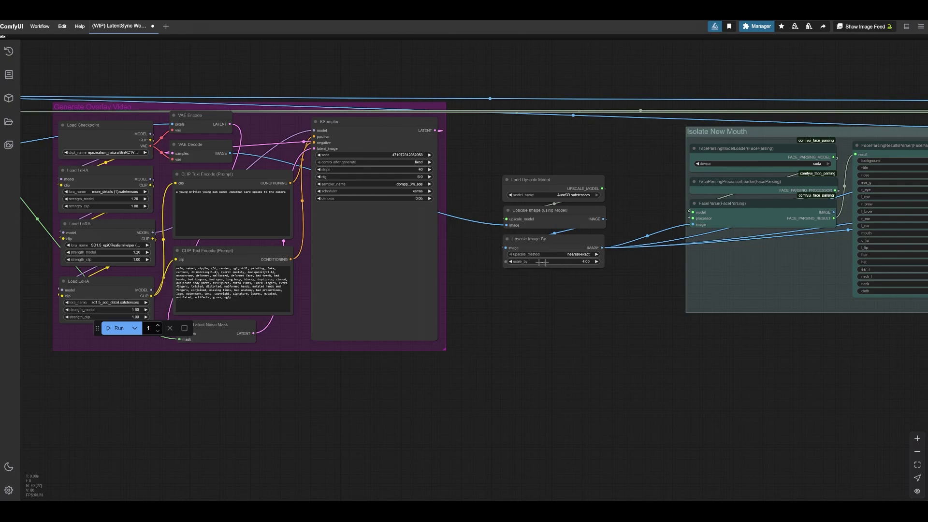
{"action": "scroll", "coordinate": [546, 267], "scroll_direction": "right", "scroll_amount": 2}
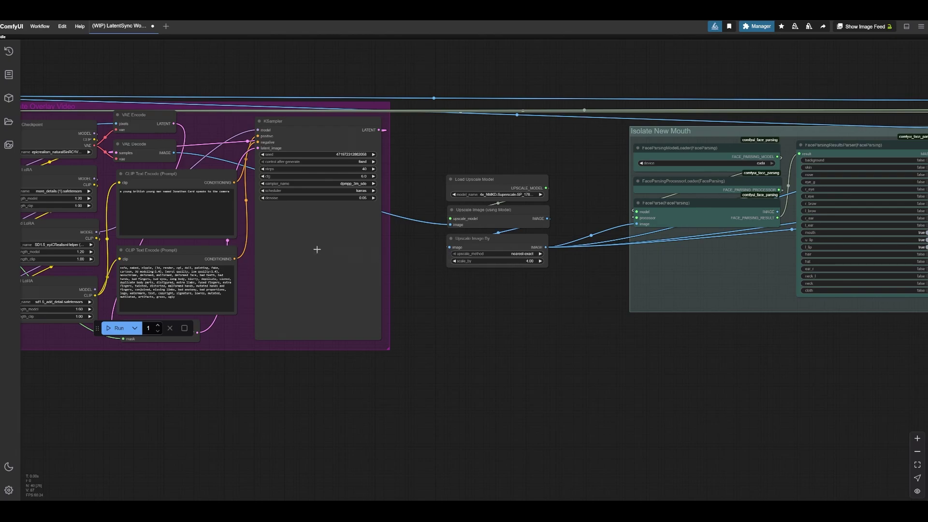
{"action": "left_click_drag", "start_coordinate": [322, 249], "coordinate": [385, 238]}
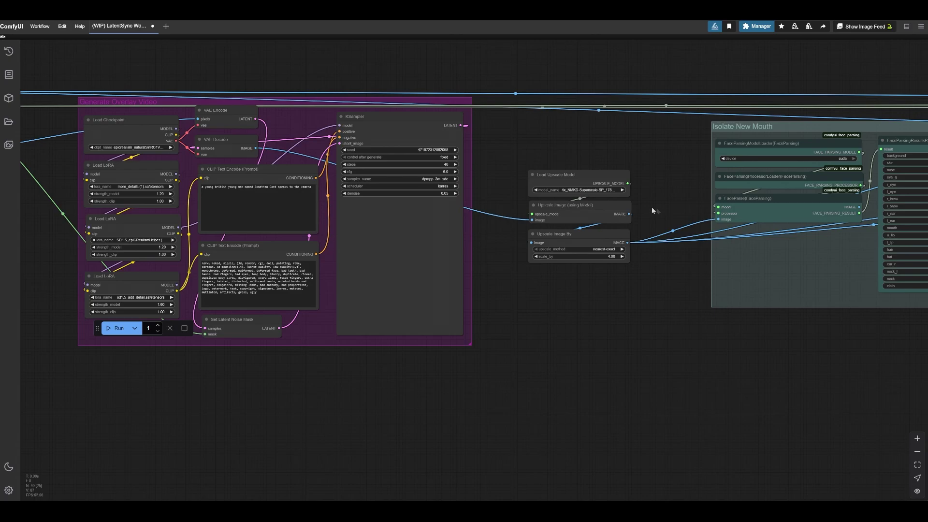
{"action": "scroll", "coordinate": [579, 213], "scroll_direction": "left", "scroll_amount": 5}
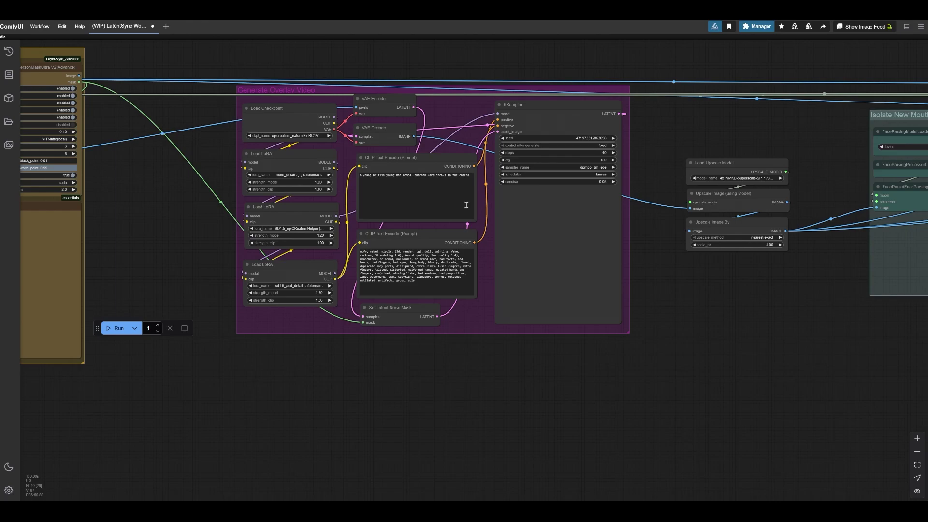
Step: Scroll past Isolate New Mouth (mouth and both lips) to the mouth-only video preview
{"action": "scroll", "coordinate": [450, 202], "scroll_direction": "right", "scroll_amount": 5}
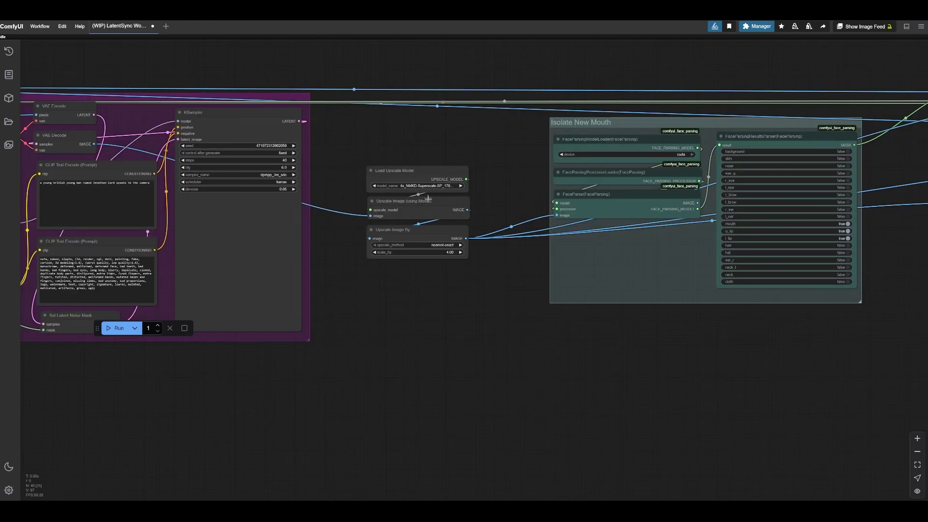
{"action": "scroll", "coordinate": [436, 235], "scroll_direction": "right", "scroll_amount": 3}
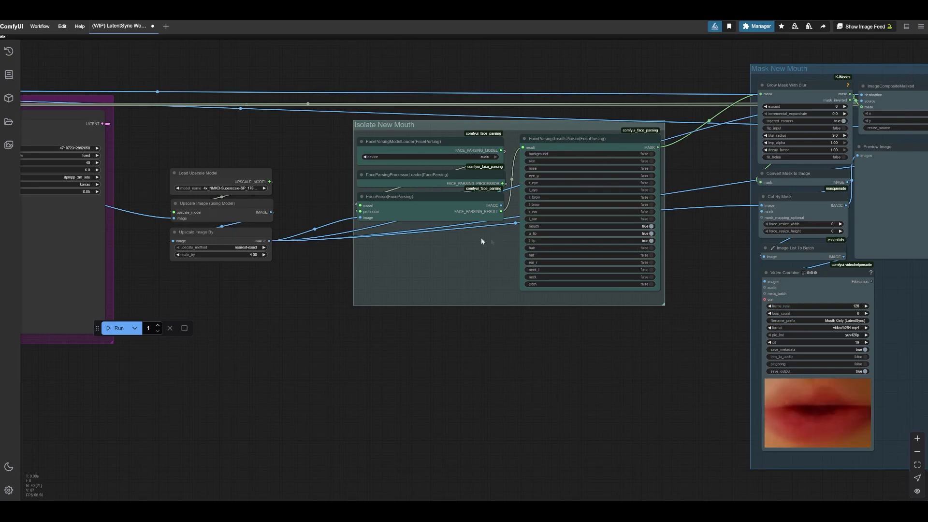
{"action": "scroll", "coordinate": [532, 238], "scroll_direction": "right", "scroll_amount": 8}
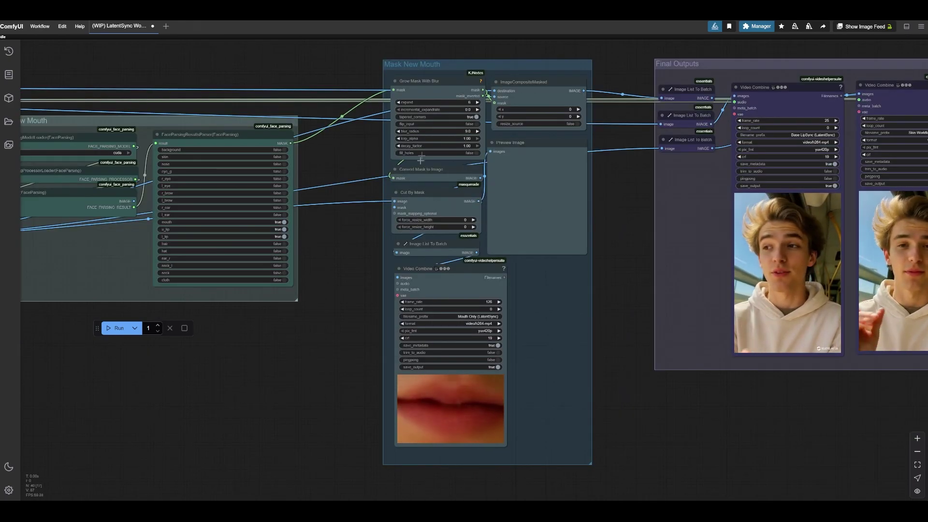
{"action": "scroll", "coordinate": [460, 416], "scroll_direction": "up", "scroll_amount": 1}
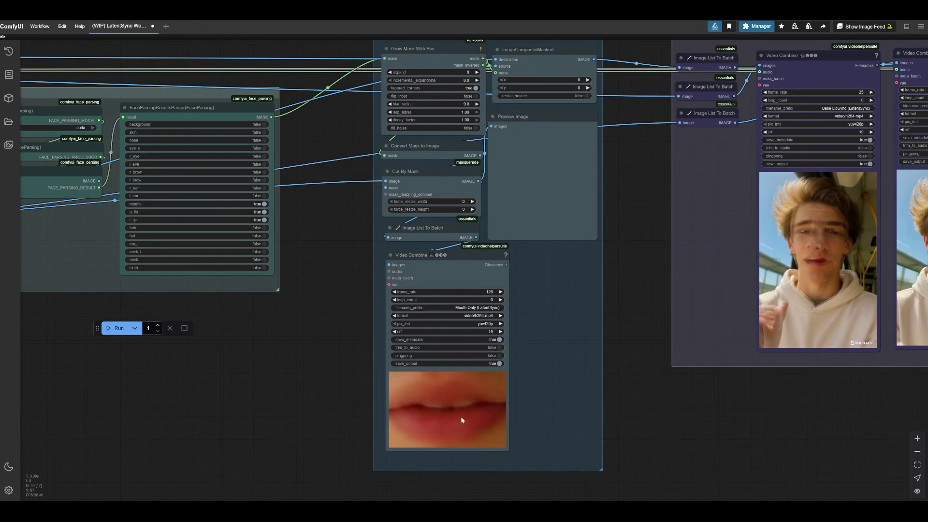
{"action": "scroll", "coordinate": [445, 381], "scroll_direction": "down", "scroll_amount": 2}
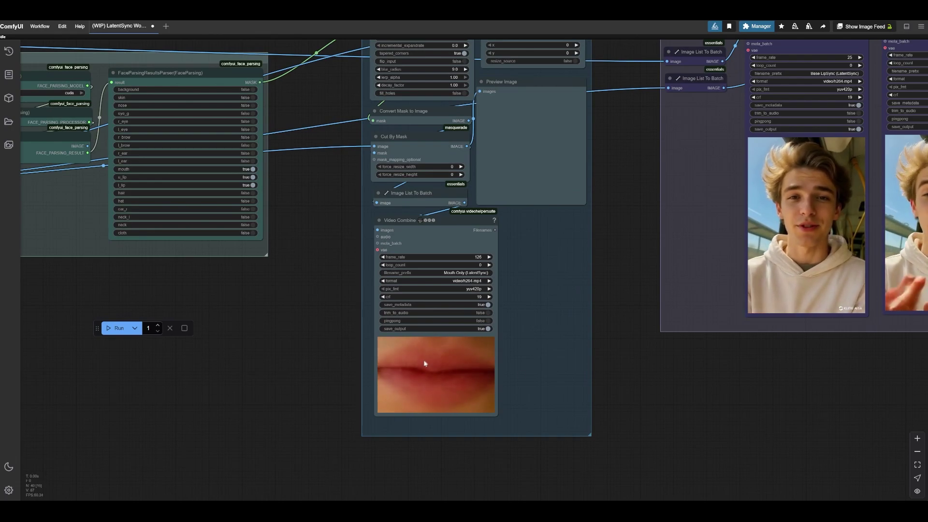
Step: Move the Mouth Only (LatentSync) Video Combine node twice to the right
{"action": "left_click_drag", "start_coordinate": [467, 347], "coordinate": [514, 380]}
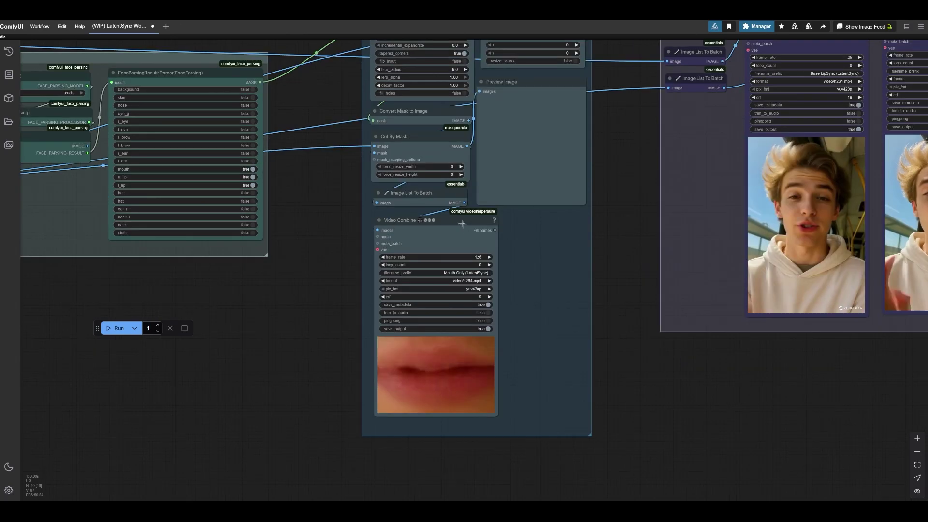
{"action": "left_click_drag", "start_coordinate": [456, 220], "coordinate": [538, 220]}
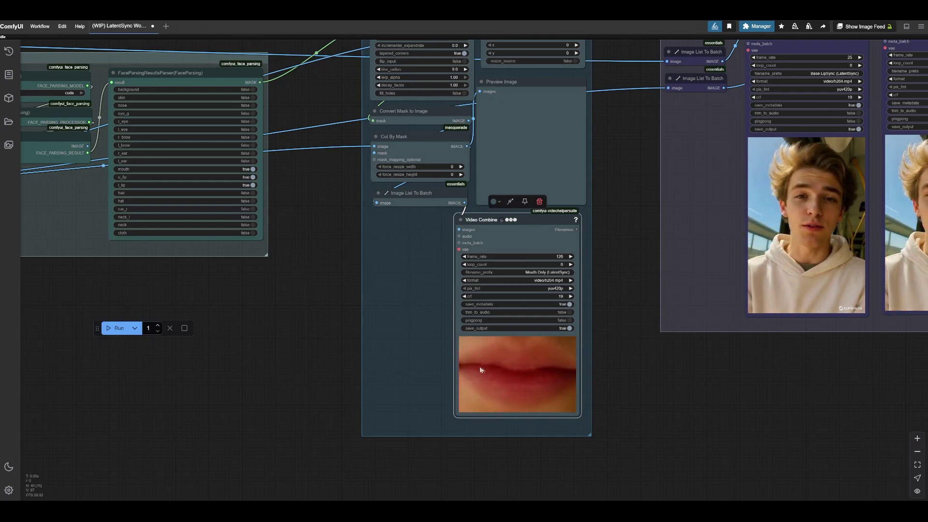
Step: Zoom in on the Basic LipSync, Skin Workflow Refine and Final LipSync previews, then back out
{"action": "scroll", "coordinate": [424, 319], "scroll_direction": "up", "scroll_amount": 2}
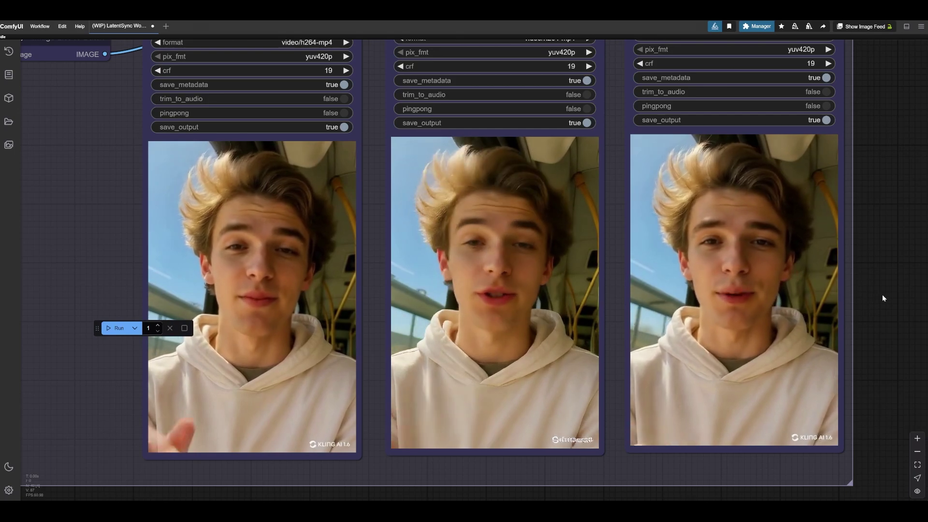
{"action": "scroll", "coordinate": [872, 300], "scroll_direction": "down", "scroll_amount": 5}
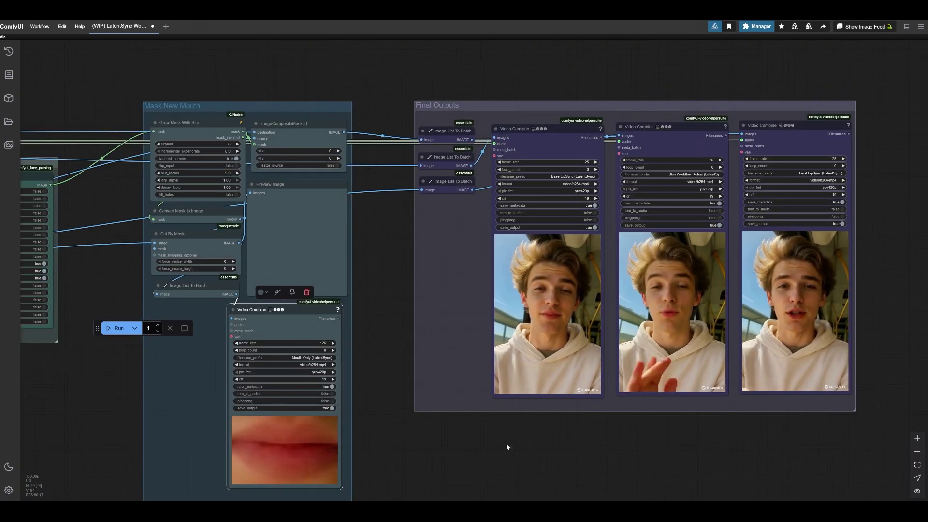
Step: Zoom far out and pan back to the earlier yellow and blue groups with the portrait preview
{"action": "left_click_drag", "start_coordinate": [505, 443], "coordinate": [733, 436]}
{"action": "scroll", "coordinate": [715, 437], "scroll_direction": "down", "scroll_amount": 1}
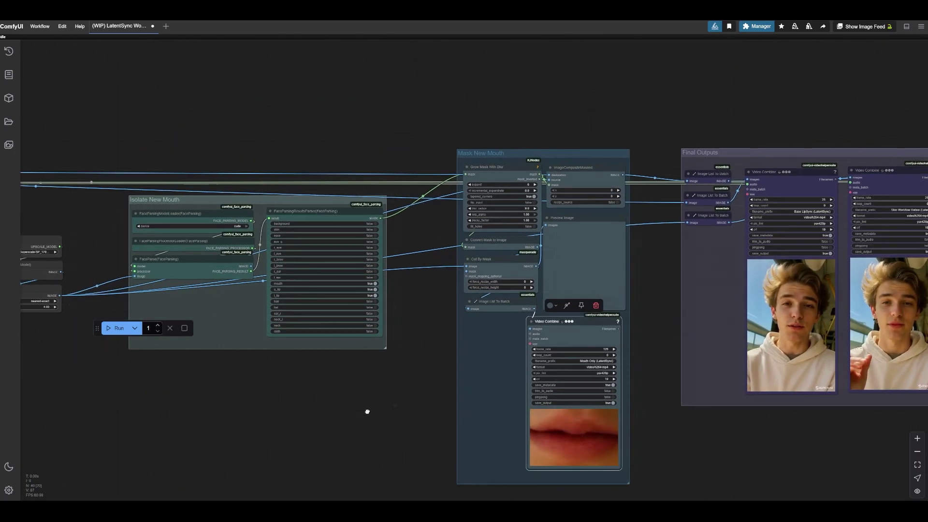
{"action": "scroll", "coordinate": [372, 379], "scroll_direction": "down", "scroll_amount": 2}
{"action": "left_click_drag", "start_coordinate": [375, 381], "coordinate": [613, 364]}
{"action": "scroll", "coordinate": [613, 365], "scroll_direction": "down", "scroll_amount": 1}
{"action": "left_click_drag", "start_coordinate": [324, 357], "coordinate": [541, 347]}
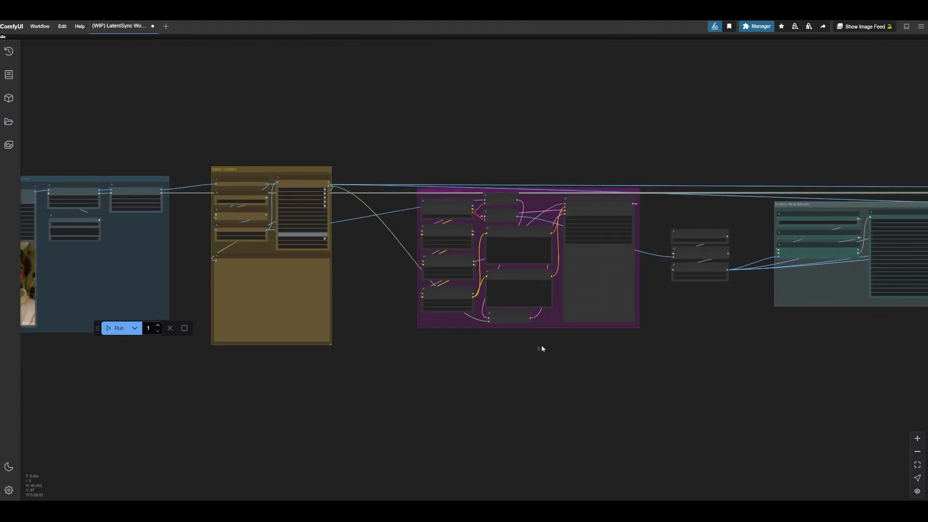
{"action": "left_click_drag", "start_coordinate": [476, 382], "coordinate": [609, 350]}
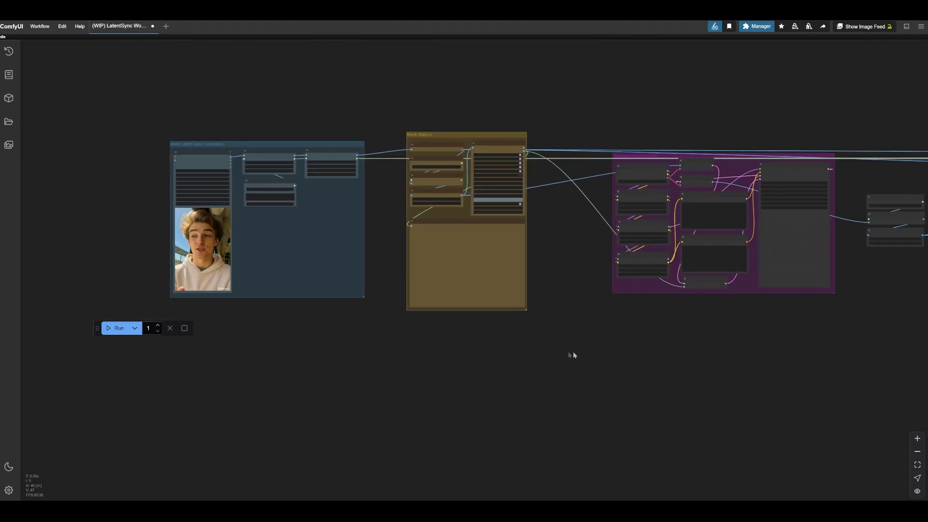
Step: Zoom back in and settle on the Generate Overlay Video group's epicrealism pass
{"action": "scroll", "coordinate": [543, 342], "scroll_direction": "up", "scroll_amount": 3}
{"action": "scroll", "coordinate": [404, 286], "scroll_direction": "right", "scroll_amount": 3}
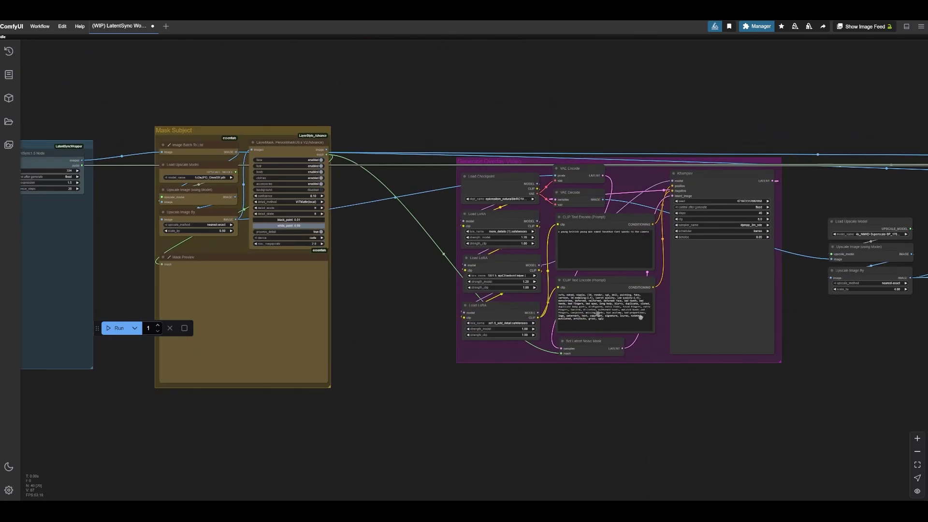
{"action": "scroll", "coordinate": [509, 308], "scroll_direction": "right", "scroll_amount": 15}
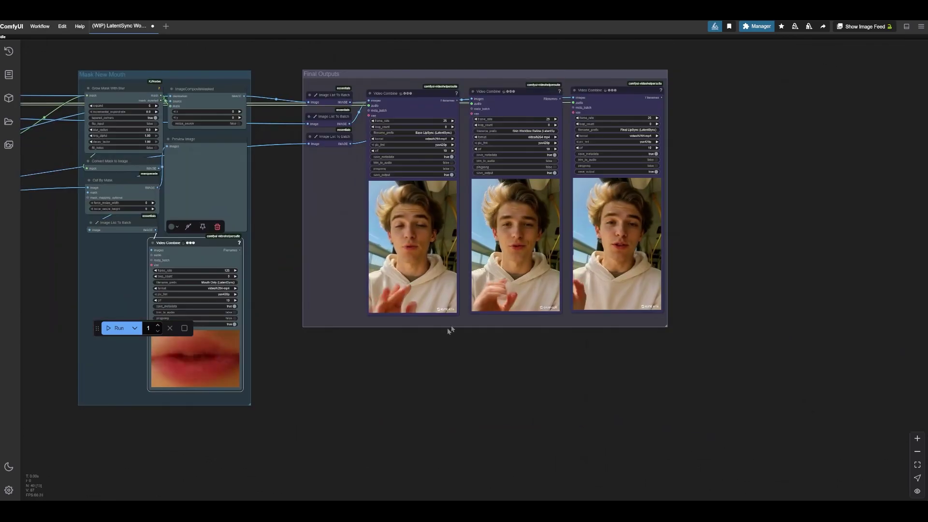
{"action": "scroll", "coordinate": [447, 327], "scroll_direction": "left", "scroll_amount": 15}
{"action": "scroll", "coordinate": [387, 322], "scroll_direction": "left", "scroll_amount": 20}
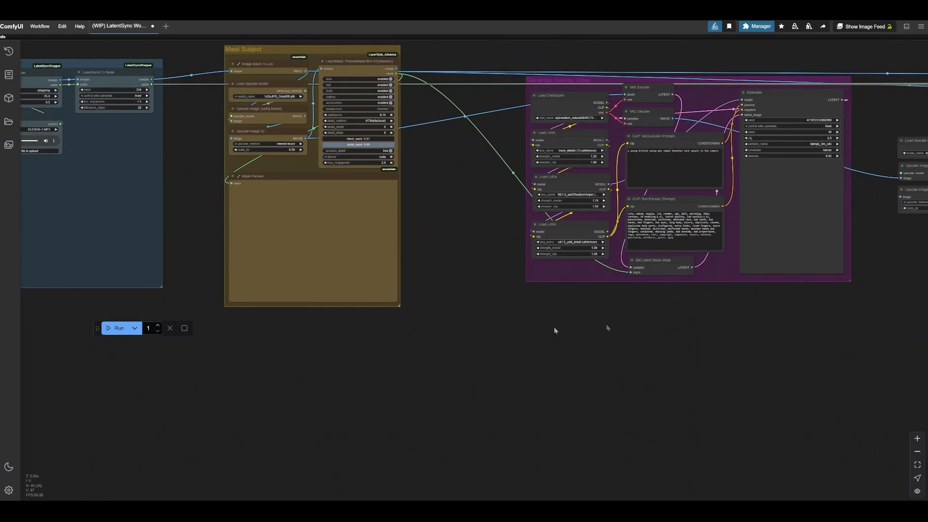
{"action": "scroll", "coordinate": [591, 360], "scroll_direction": "right", "scroll_amount": 10}
{"action": "scroll", "coordinate": [396, 354], "scroll_direction": "right", "scroll_amount": 8}
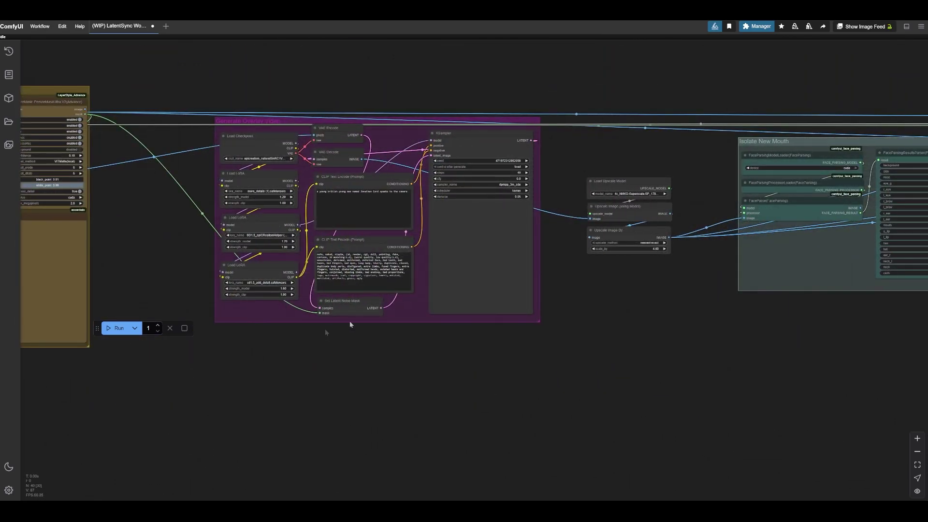
{"action": "scroll", "coordinate": [338, 180], "scroll_direction": "left", "scroll_amount": 2}
{"action": "scroll", "coordinate": [338, 180], "scroll_direction": "up", "scroll_amount": 1}
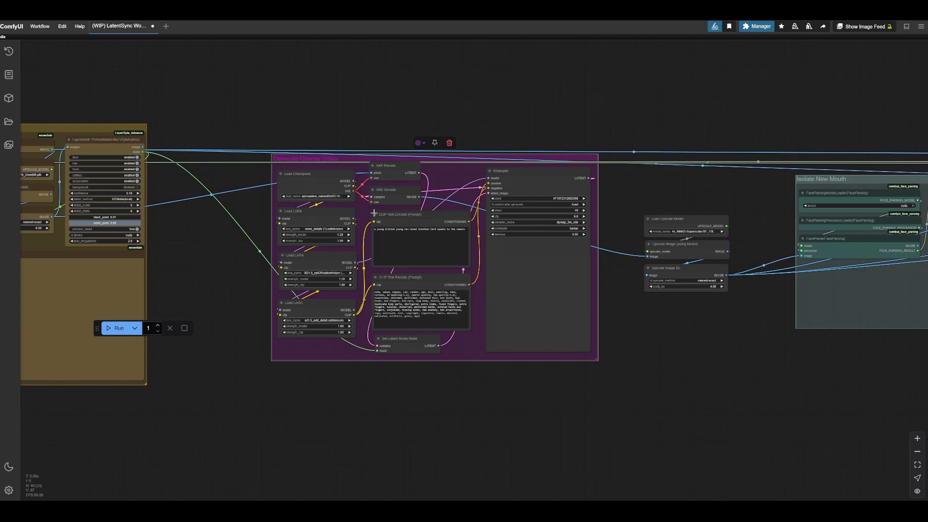
Step: Pan past Isolate New Mouth and Mask New Mouth to the Final Outputs video previews
{"action": "left_click_drag", "start_coordinate": [545, 294], "coordinate": [431, 286]}
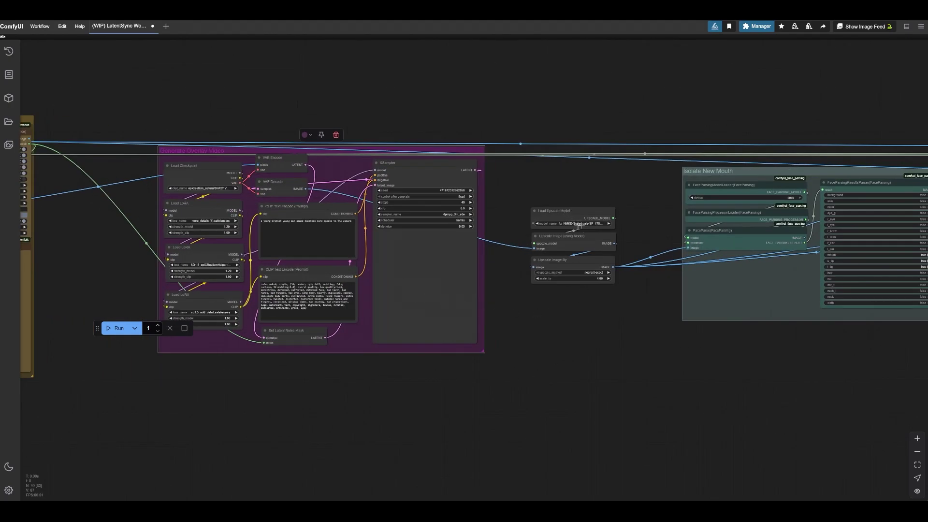
{"action": "left_click_drag", "start_coordinate": [664, 358], "coordinate": [775, 307]}
{"action": "left_click_drag", "start_coordinate": [658, 357], "coordinate": [224, 328]}
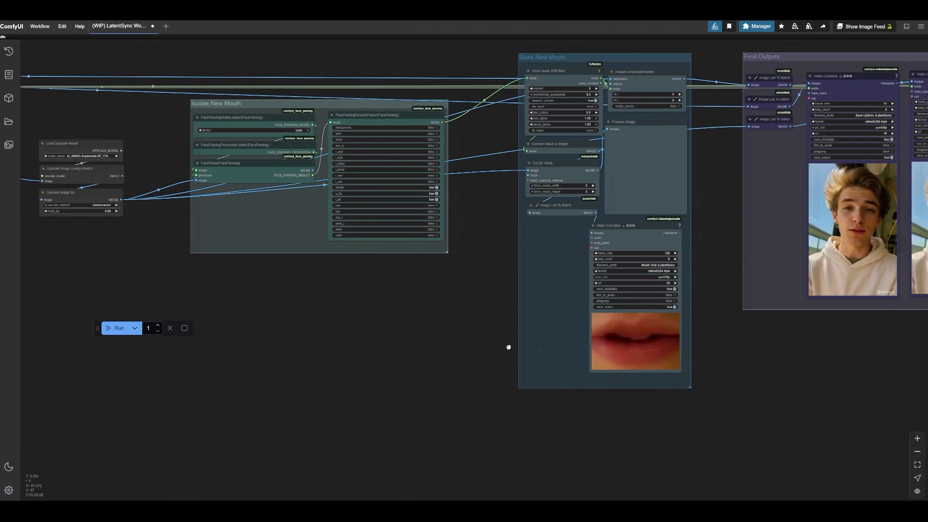
{"action": "left_click_drag", "start_coordinate": [849, 329], "coordinate": [493, 327]}
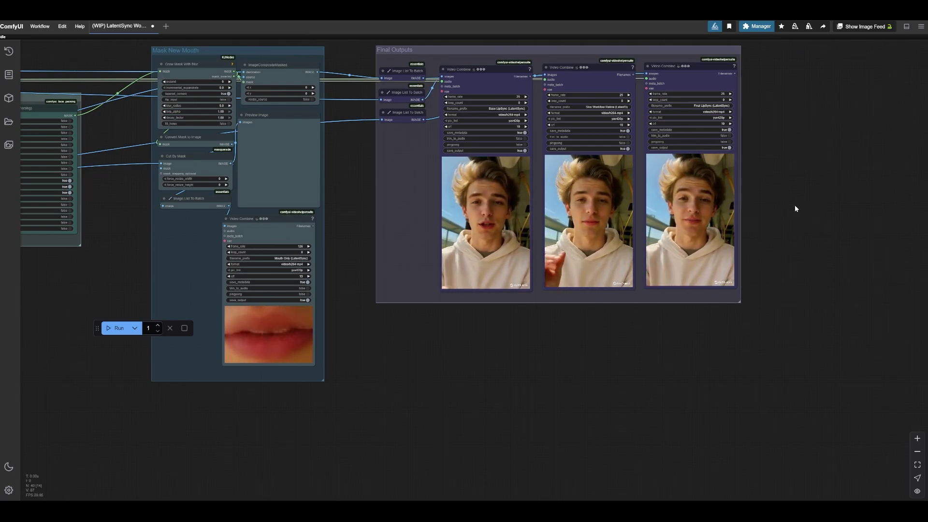
{"action": "left_click_drag", "start_coordinate": [786, 193], "coordinate": [773, 243]}
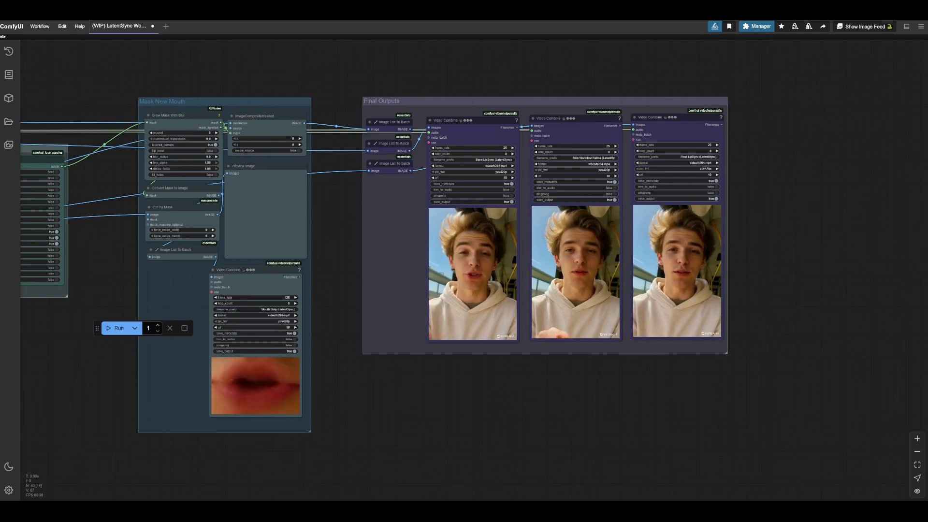